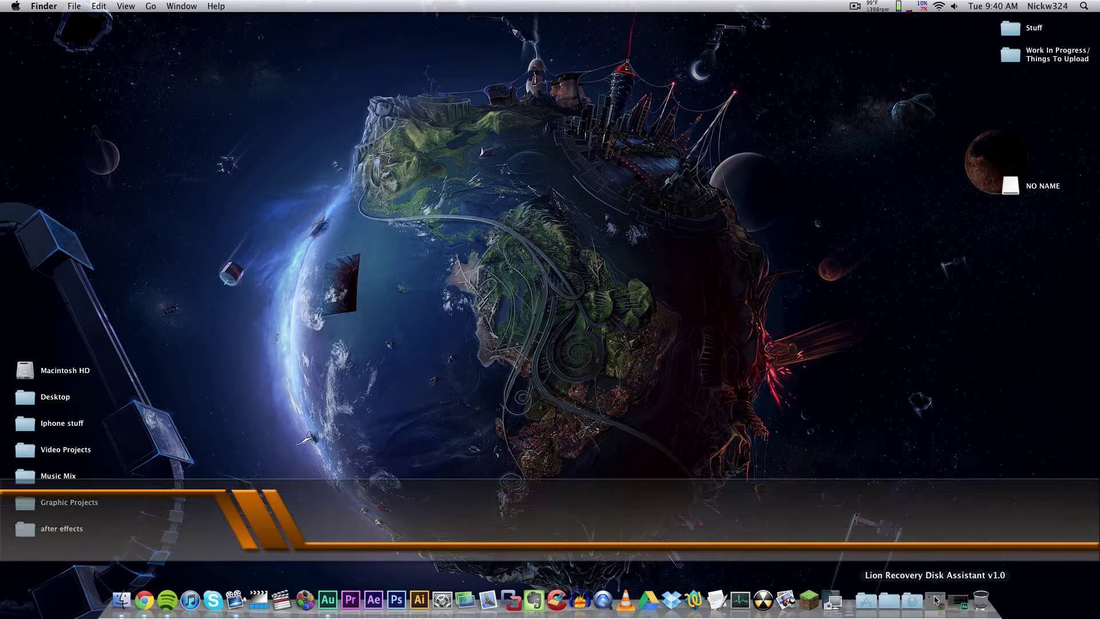
Step: Bring back the Recovery Disk Assistant download page in Chrome
left_click(936, 598)
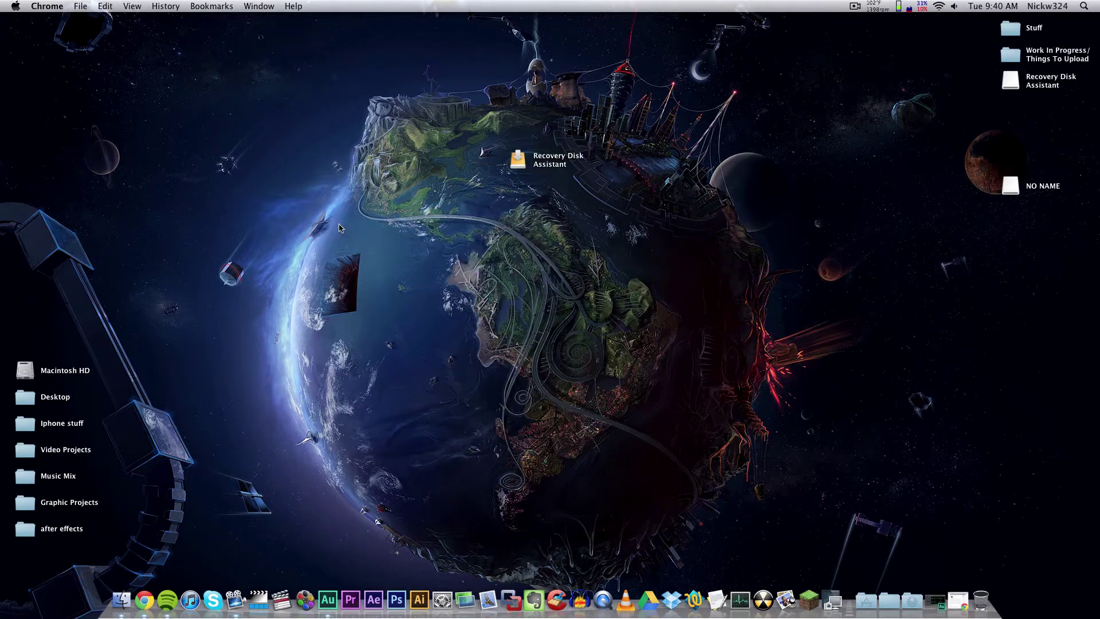
Step: Launch Recovery Disk Assistant past the Gatekeeper warning, centre its window, and accept the license
left_click(557, 160)
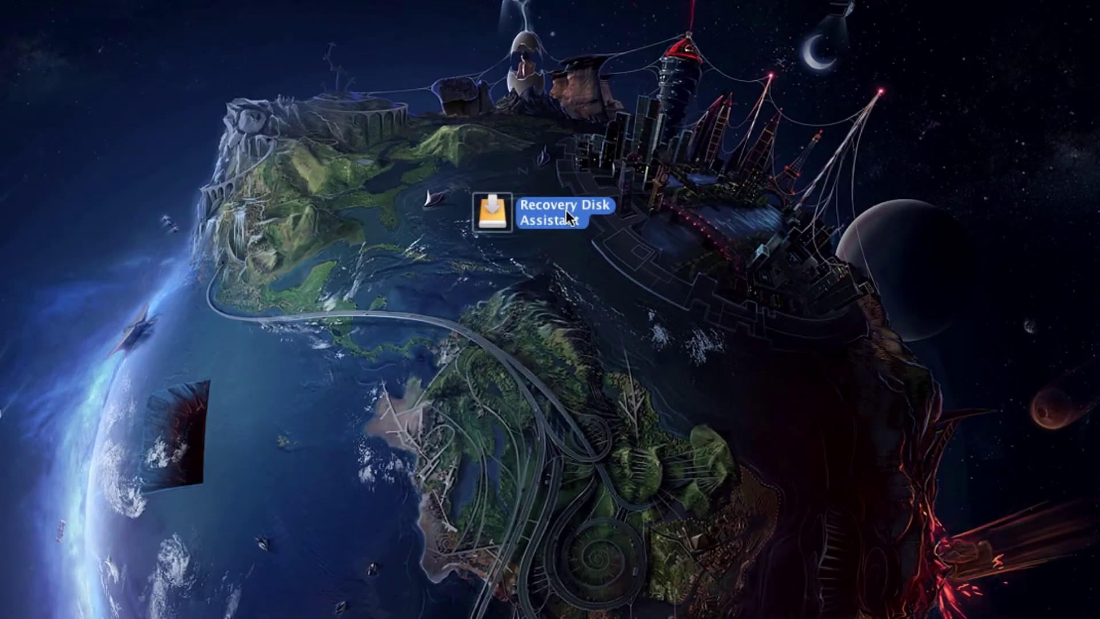
double_click(566, 210)
left_click(732, 337)
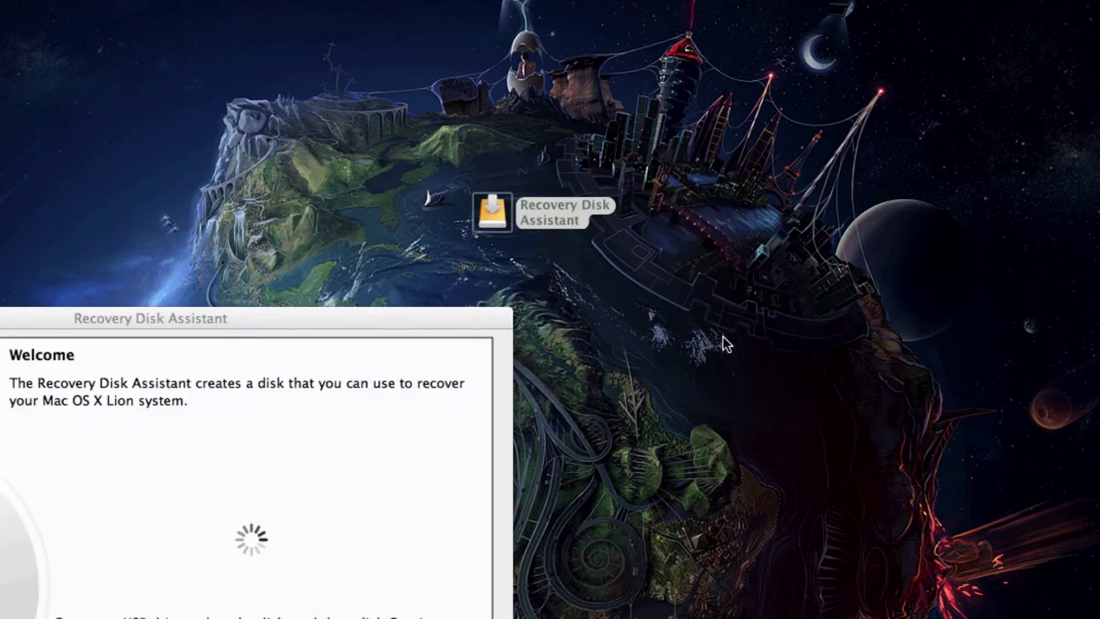
left_click_drag(219, 320, 566, 106)
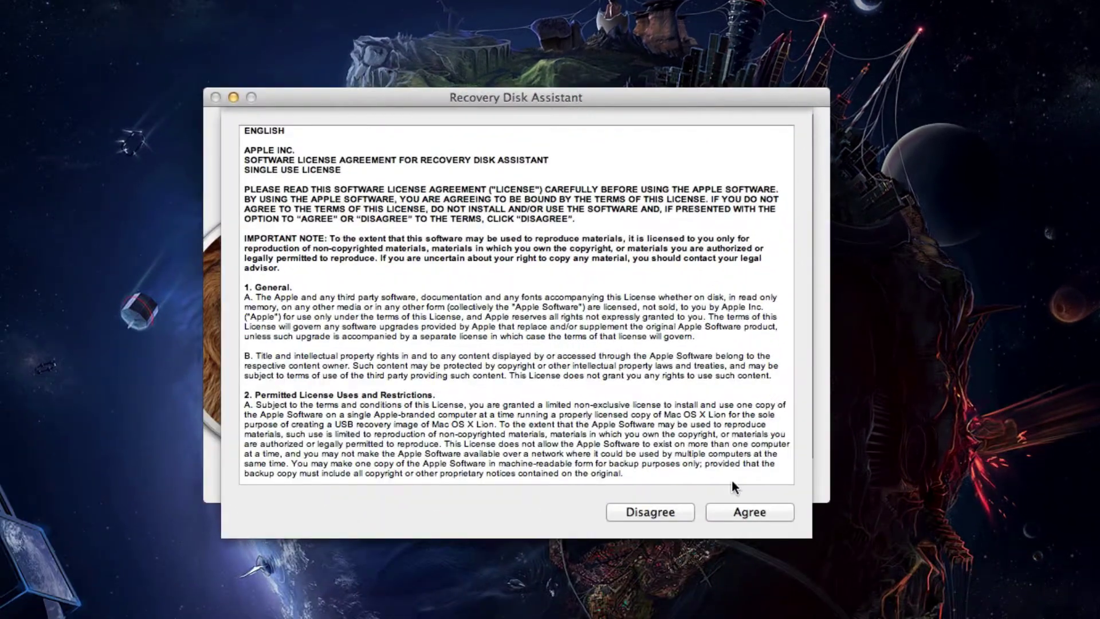
left_click(752, 514)
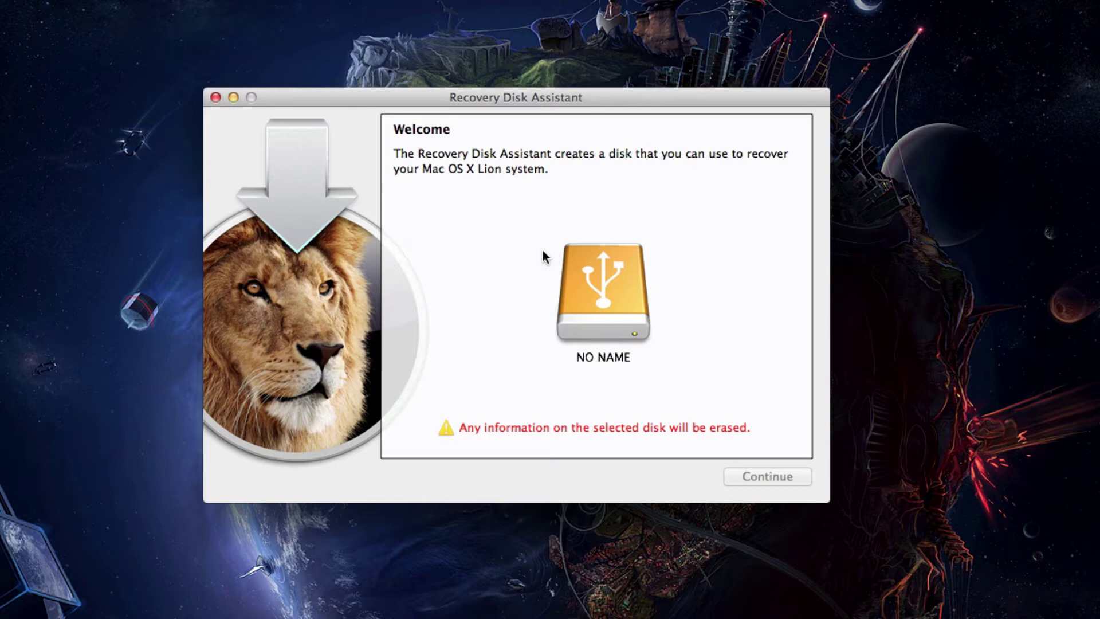
Step: Choose the NO NAME drive as target and confirm in Finder that it's empty
left_click(617, 283)
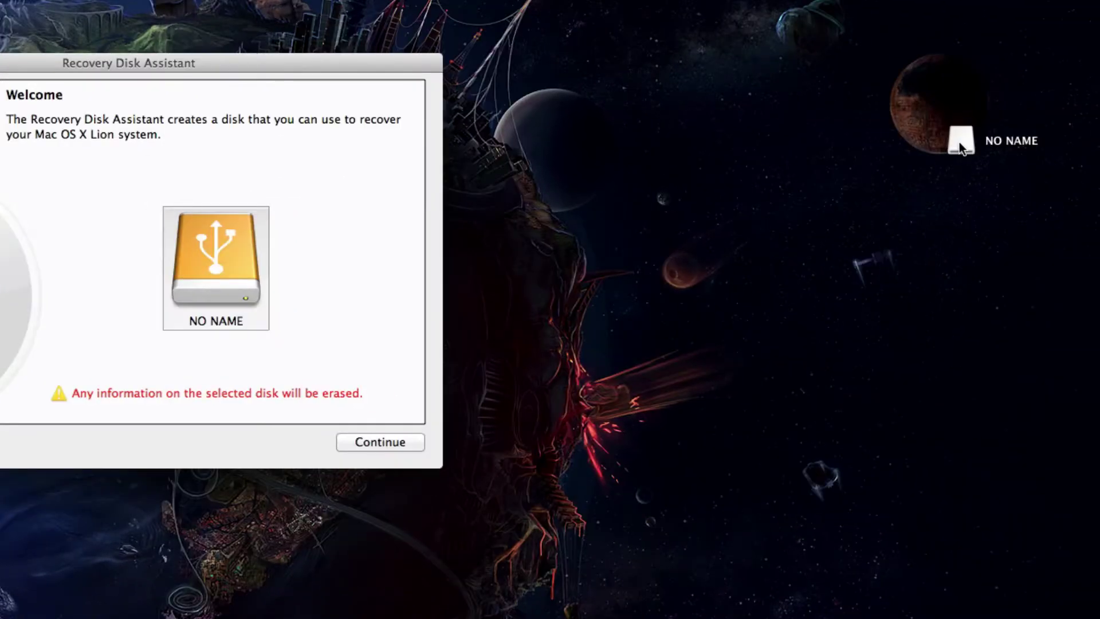
left_click(952, 144)
double_click(963, 142)
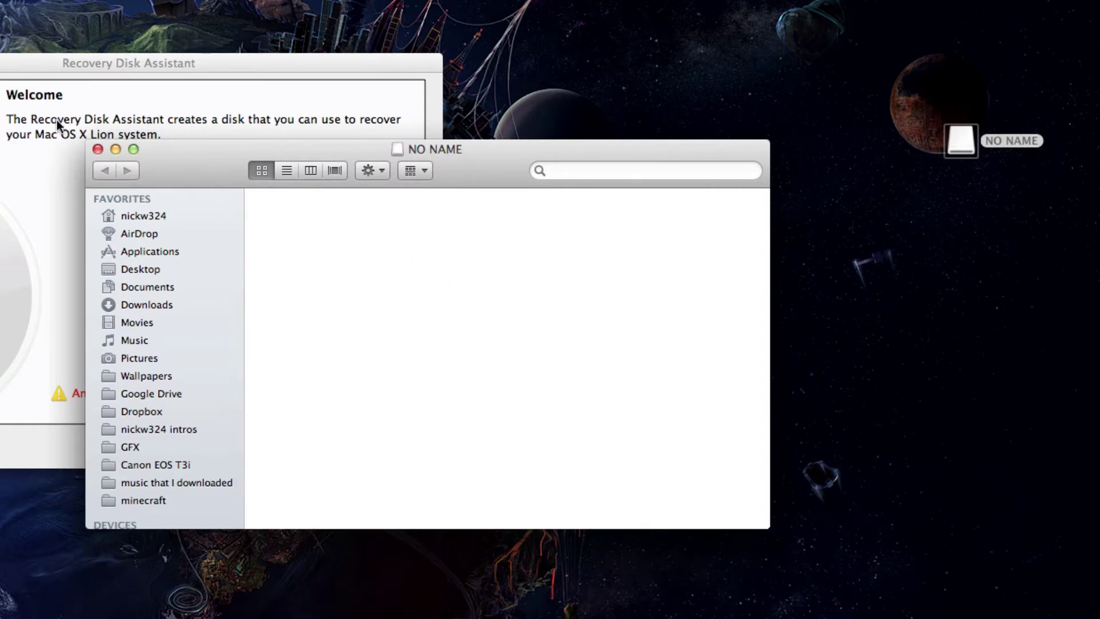
left_click(97, 148)
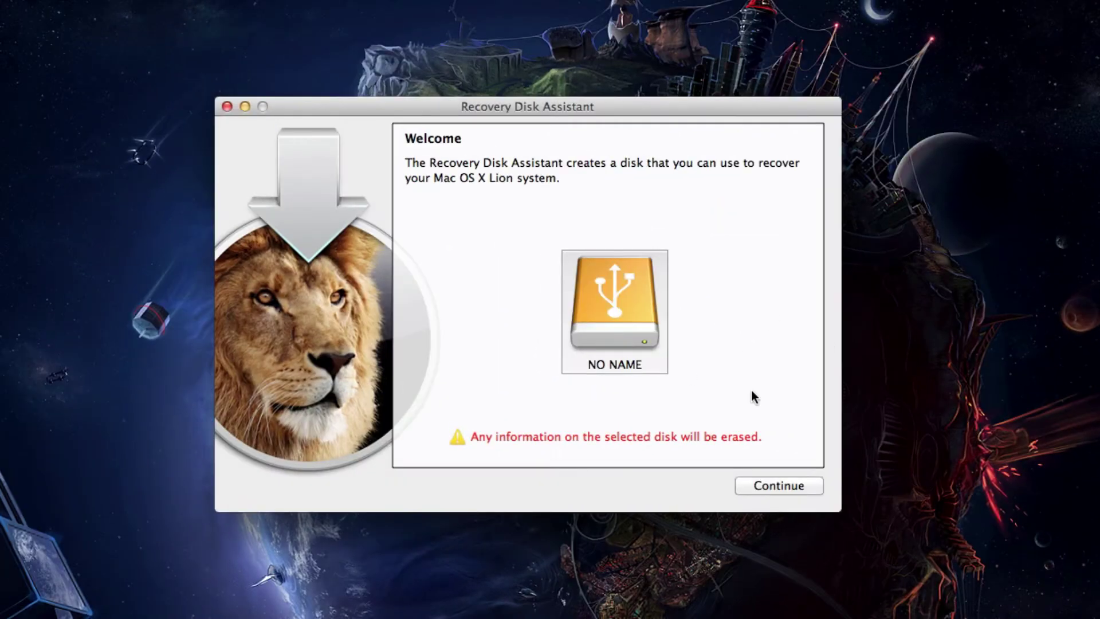
Step: Start building the Lion recovery disk on NO NAME, authorizing with the administrator password
left_click(773, 484)
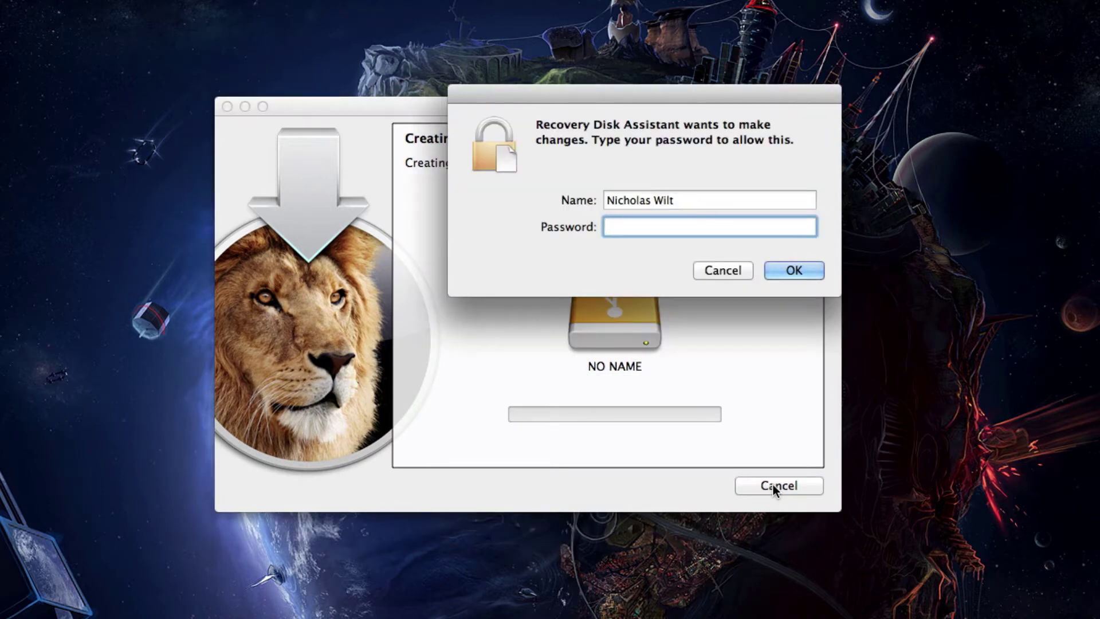
type("••••••••")
key("Return")
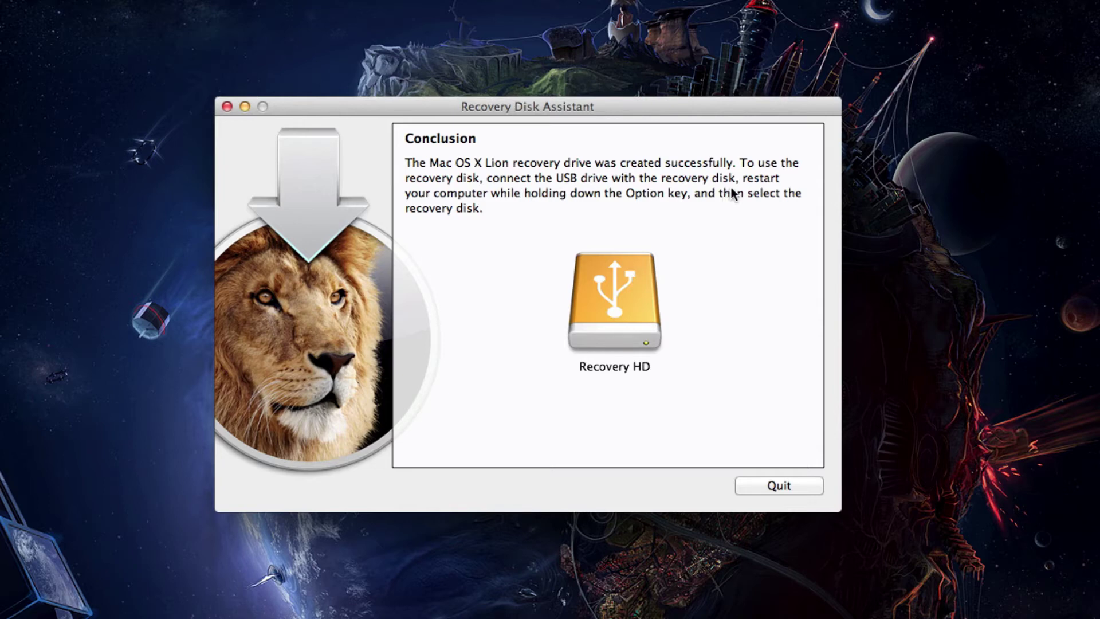
Step: Quit the assistant and restart holding Option to reach the Startup Manager
left_click(609, 307)
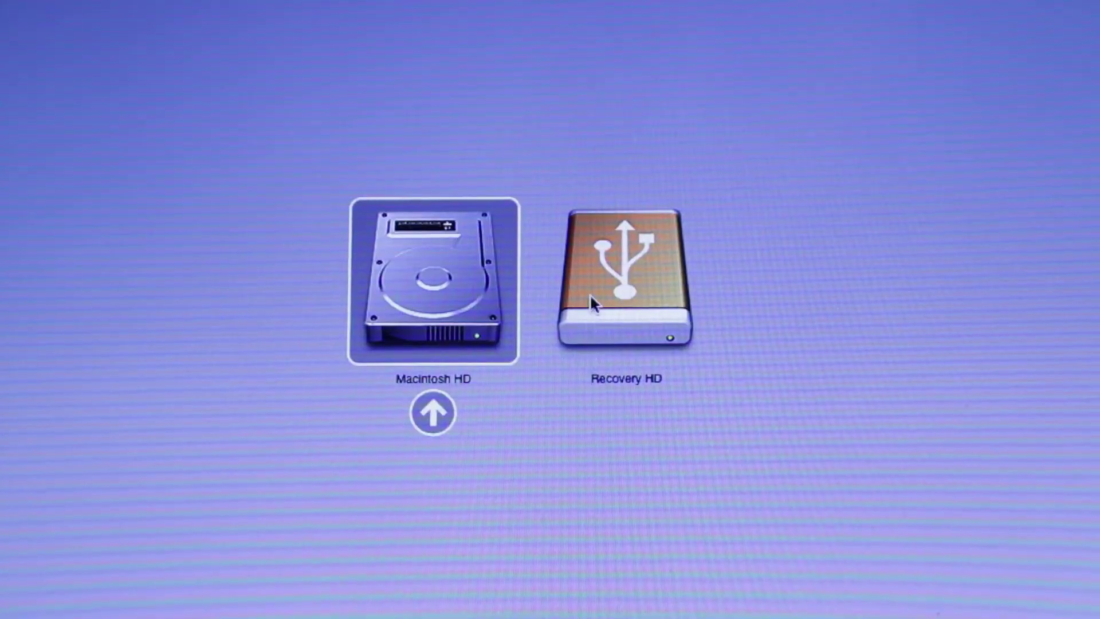
Step: Select Recovery HD in the startup disk chooser and boot from it
left_click(598, 294)
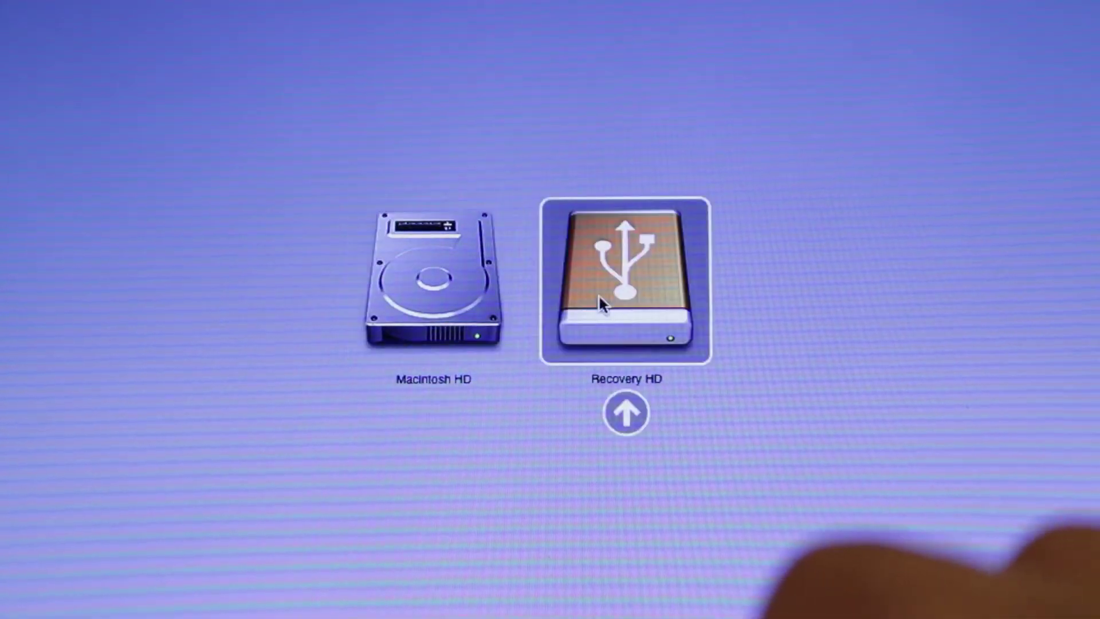
key("Return")
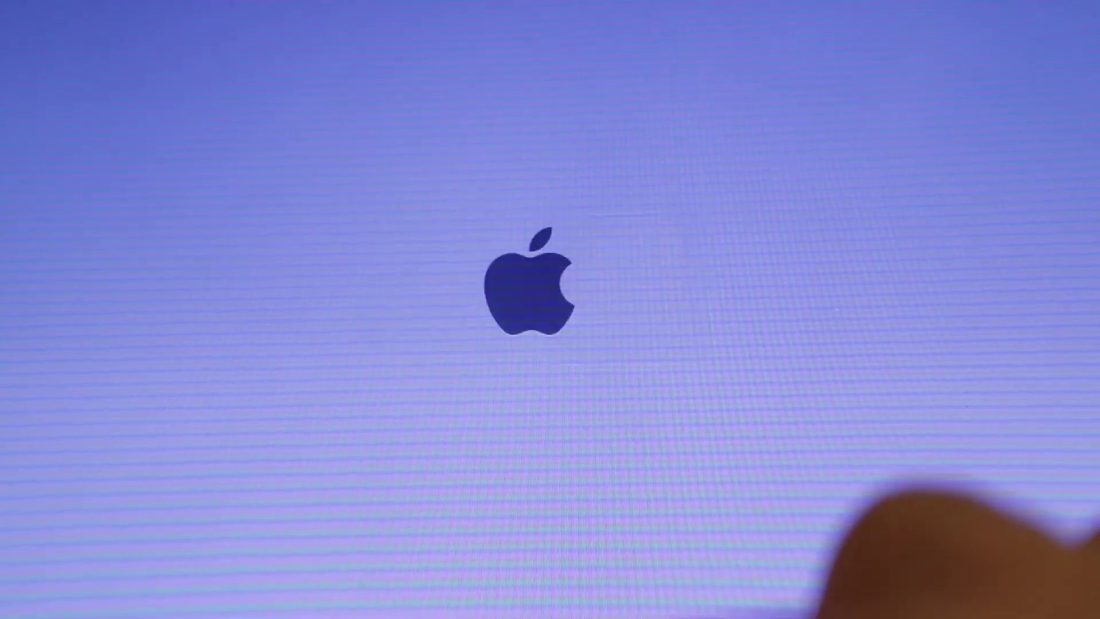